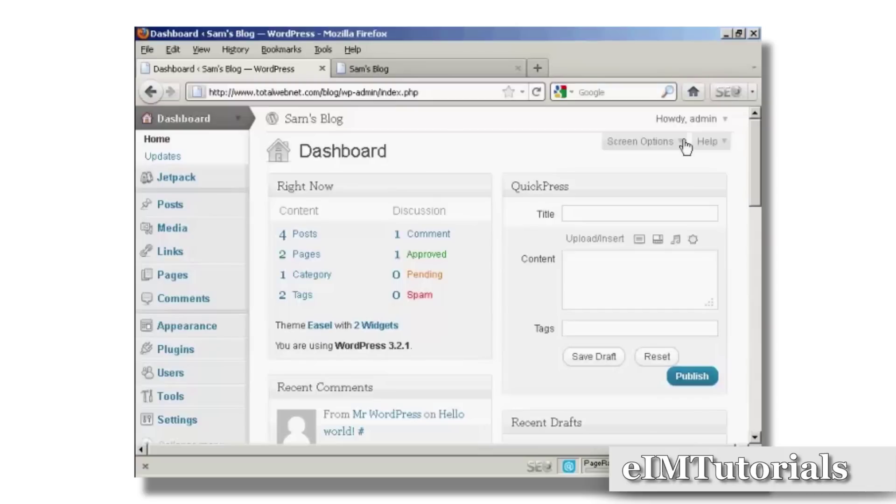
drag(754, 134, 754, 182)
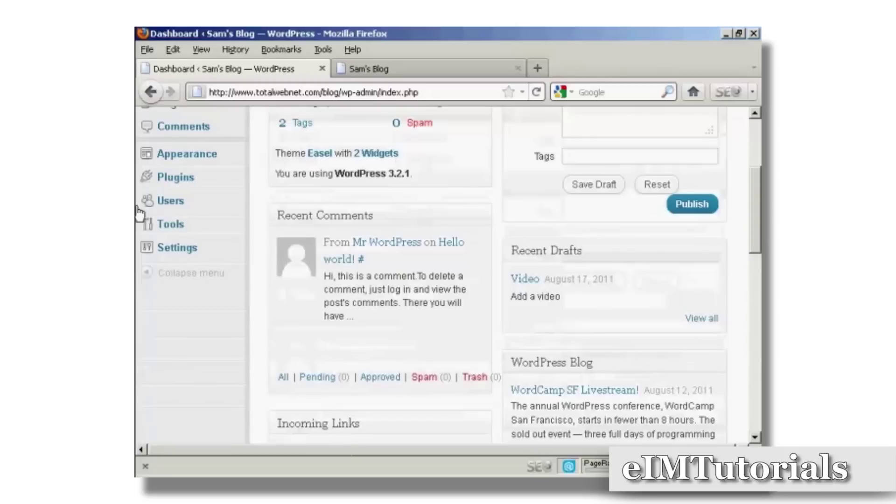
Open the Users page, which lists the single Administrator account
click(171, 207)
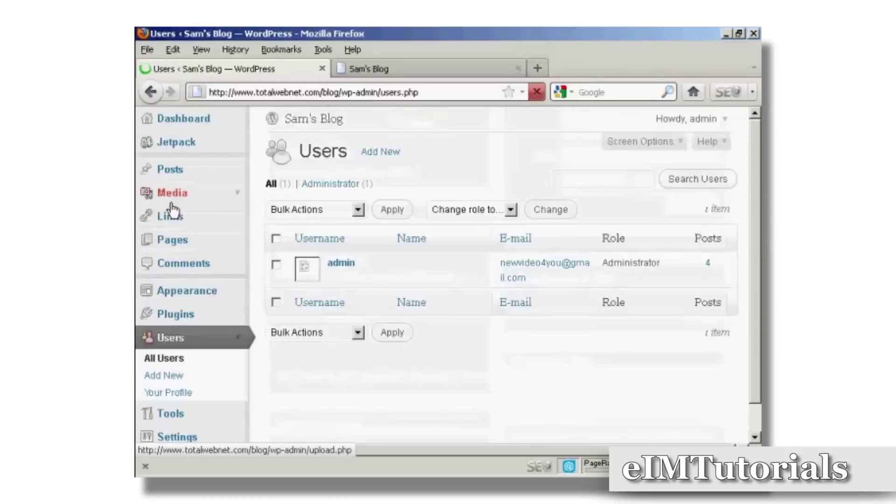
scroll(271, 348, down, 1)
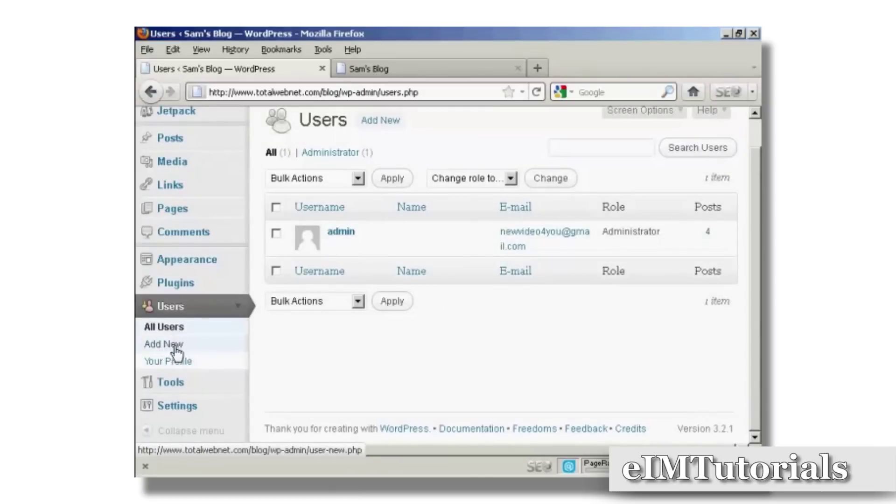
click(164, 347)
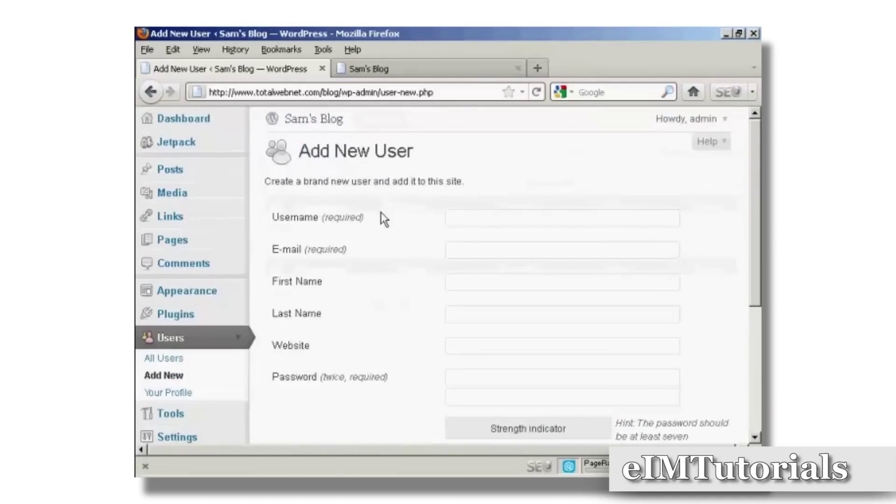
click(350, 222)
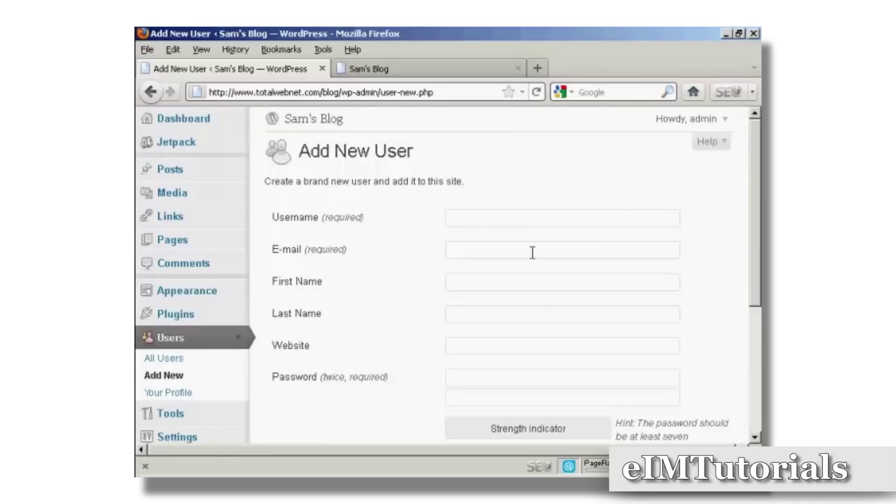
text(Fred)
click(459, 249)
text(f)
text(red)
text(@yo)
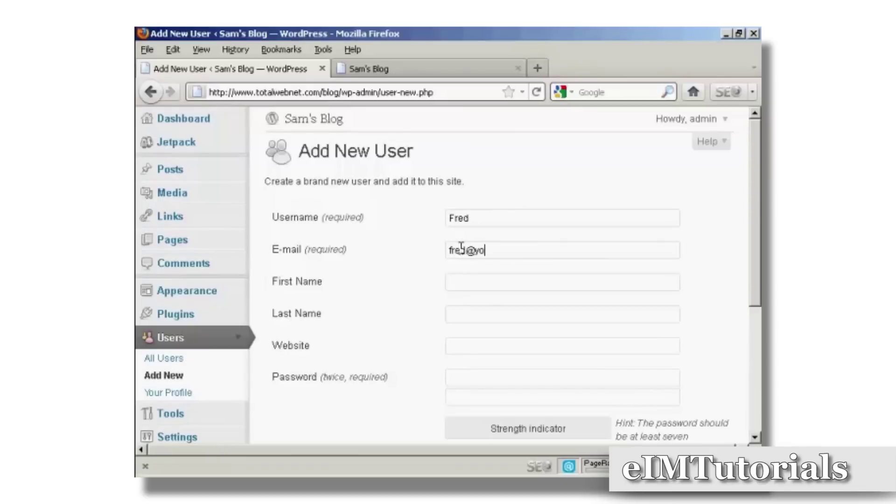
text(ursite)
text(.com)
click(466, 280)
text(Fred)
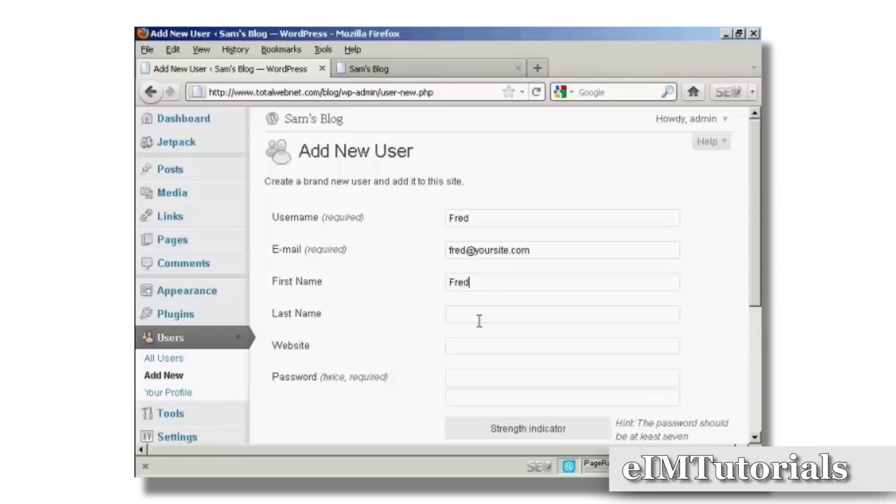
click(467, 315)
text(Smith)
drag(759, 206, 760, 254)
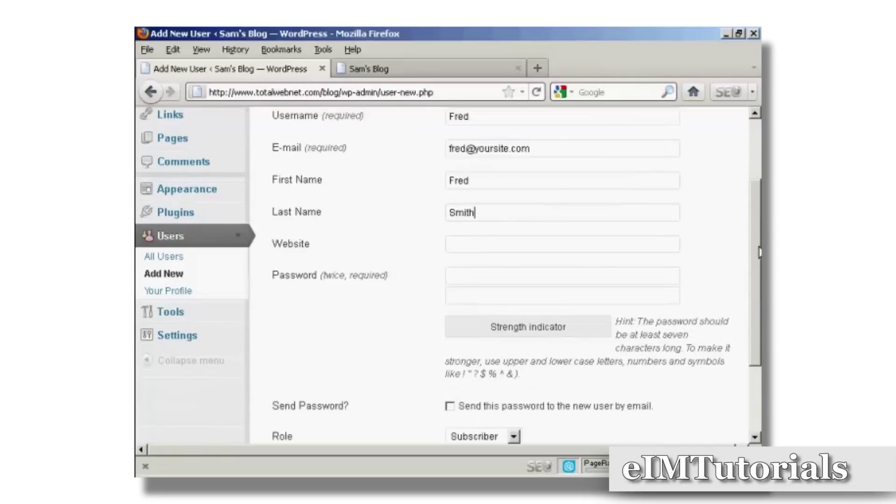
Enter Fred's password in both password fields, rated Medium strength
click(456, 277)
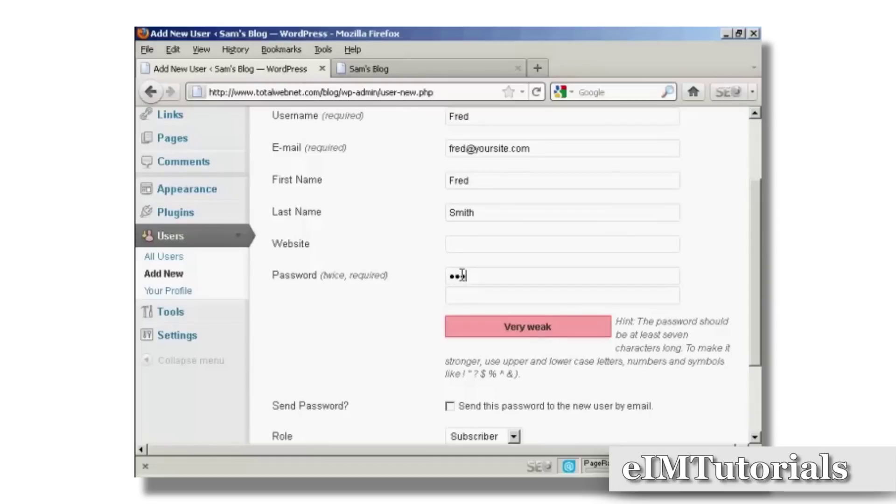
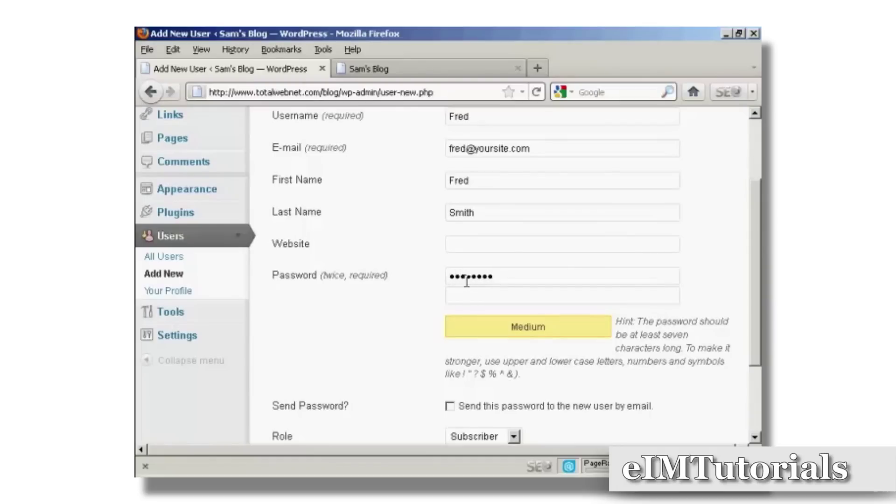
click(462, 289)
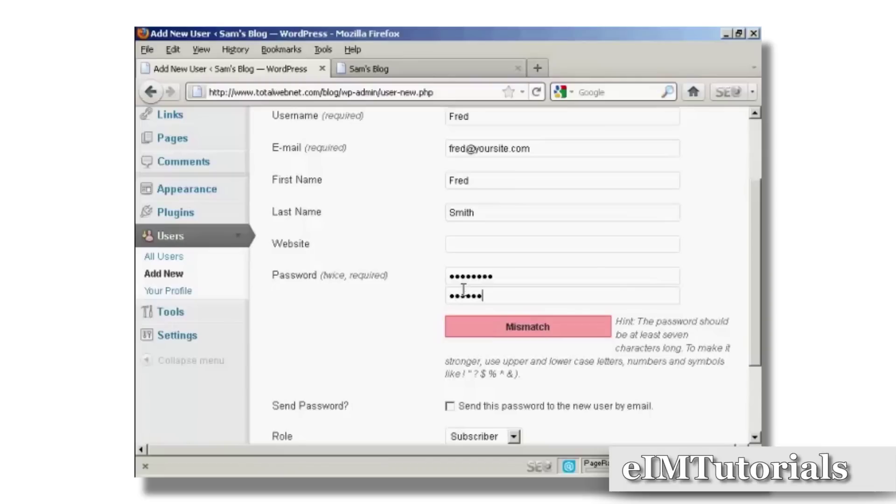
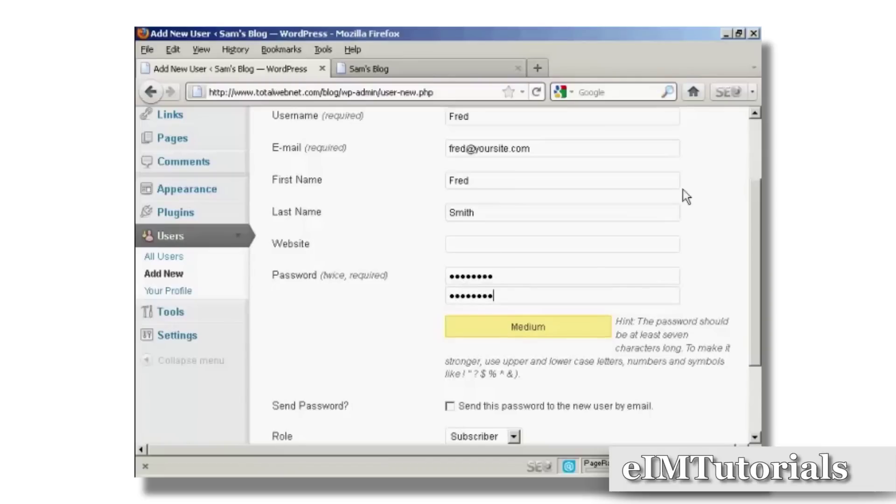
drag(752, 246, 754, 293)
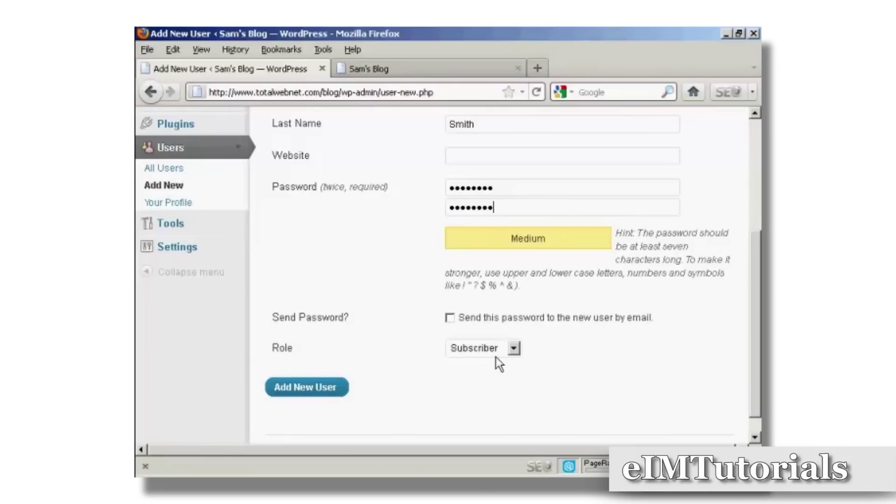
Choose Author from the Role dropdown for Fred
click(514, 349)
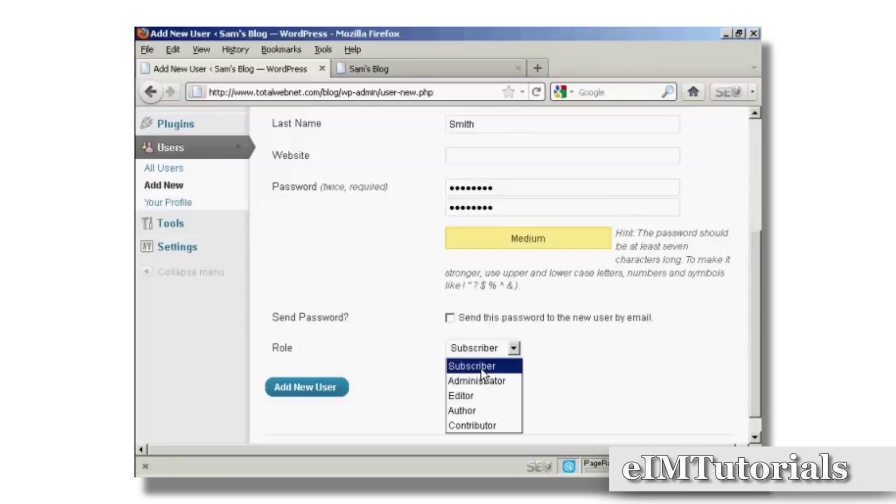
click(480, 410)
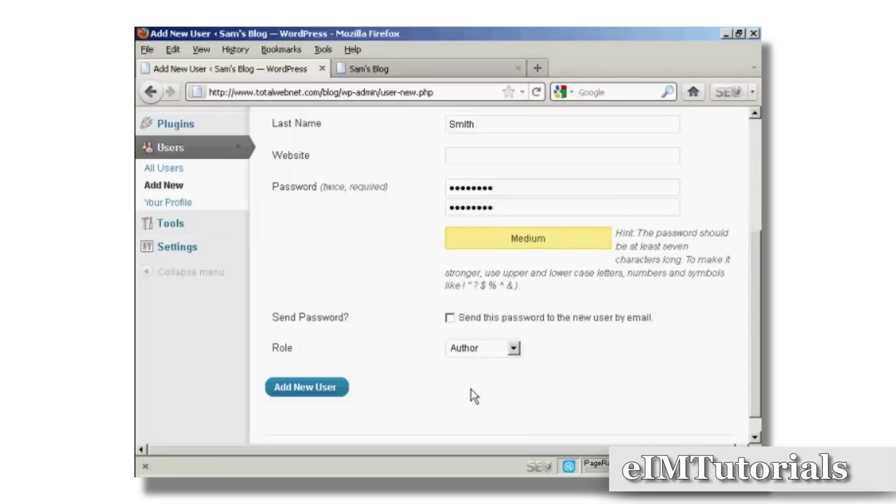
click(312, 395)
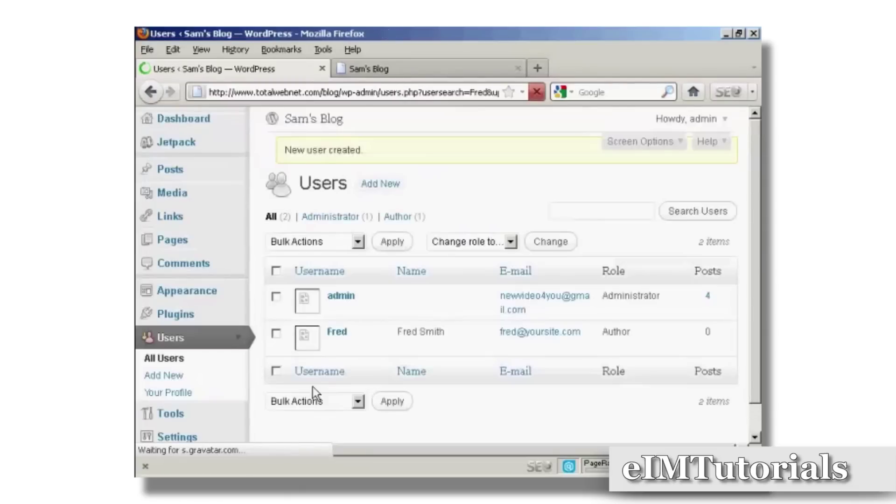
scroll(312, 386, down, 2)
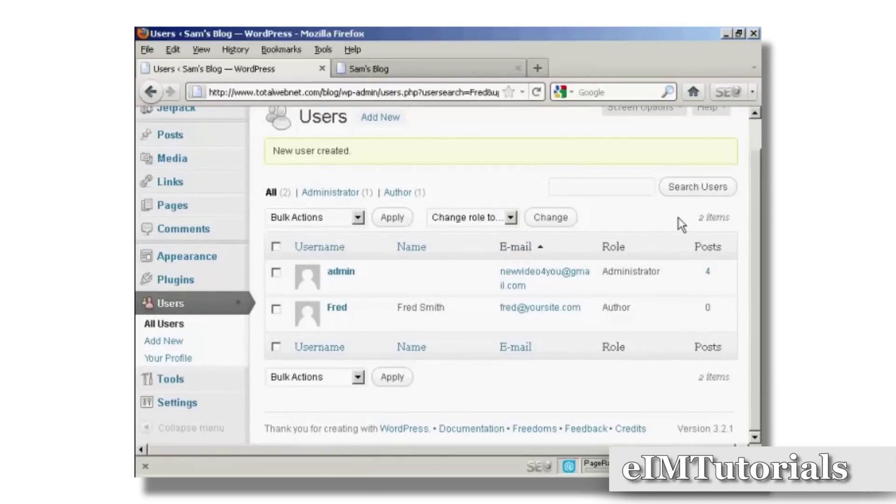
scroll(760, 193, up, 1)
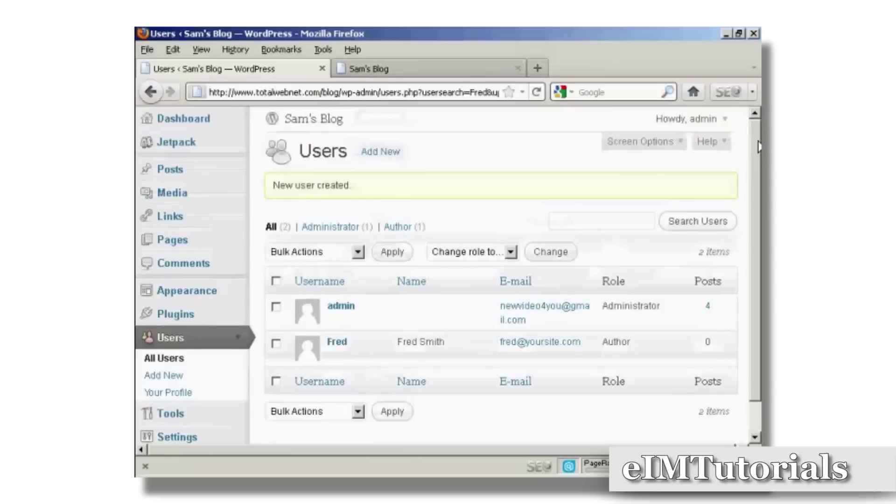
click(721, 120)
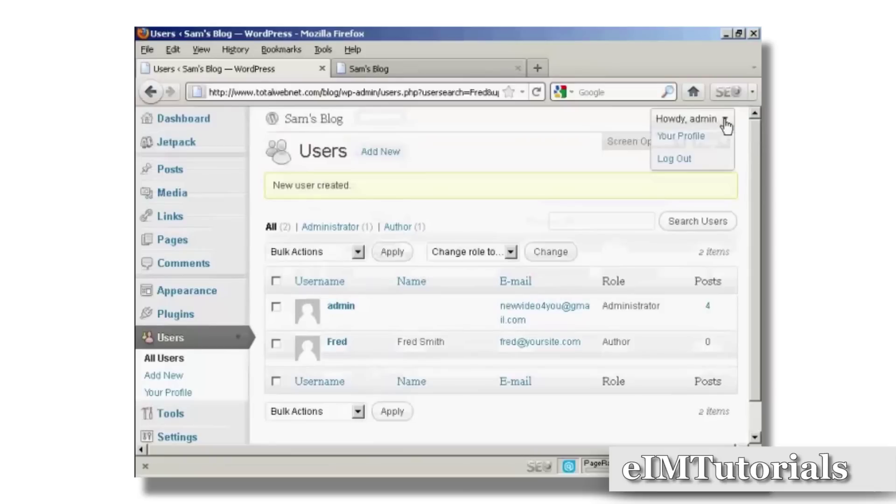
click(676, 164)
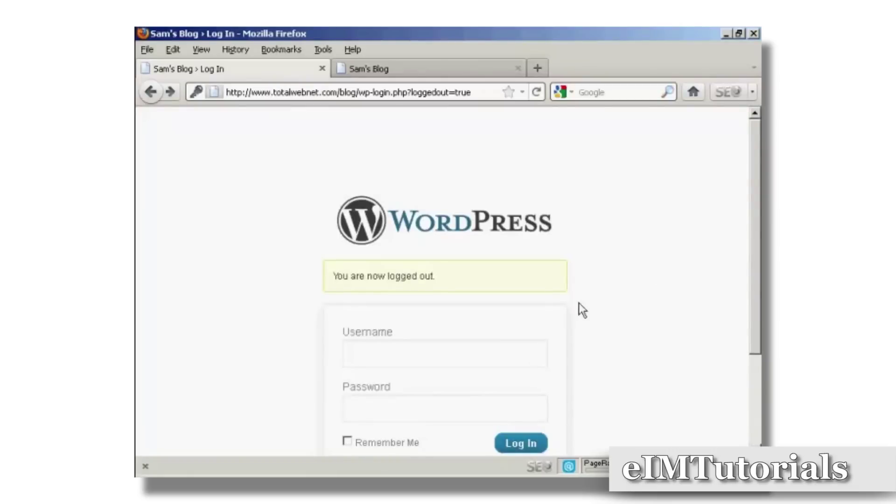
Log in with username Fred and his password to reach his Dashboard
click(399, 356)
text(Fred)
click(366, 410)
text(****)
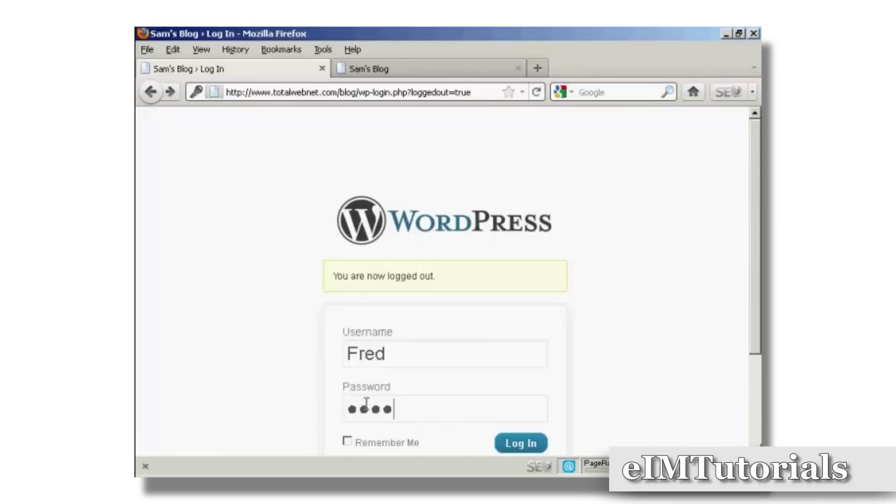
text(****)
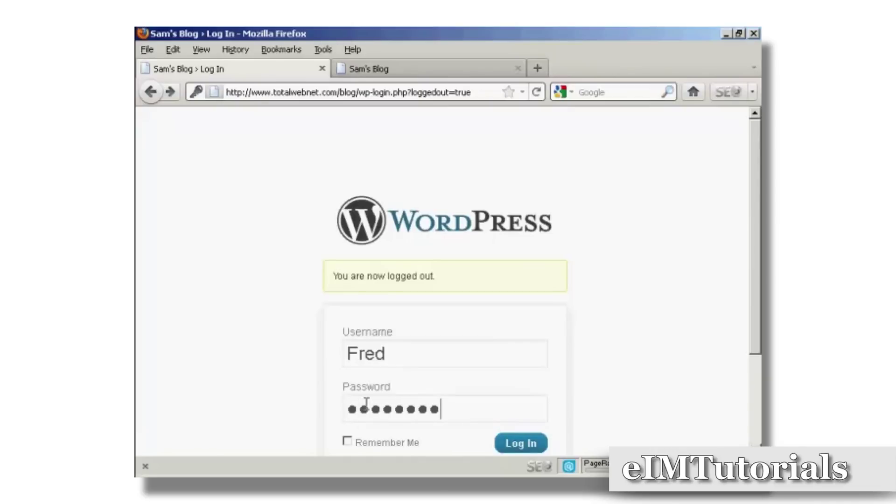
click(517, 450)
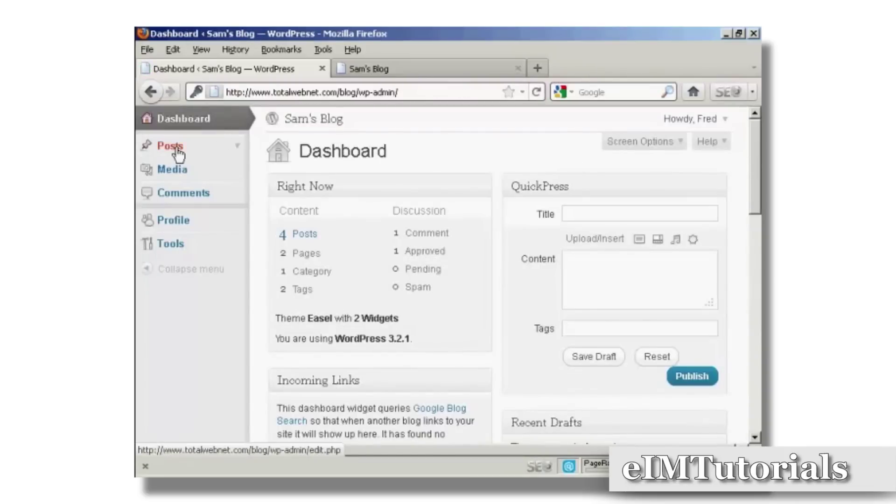
Visit Posts, the Media Library and Comments as Fred, then log him out
click(237, 146)
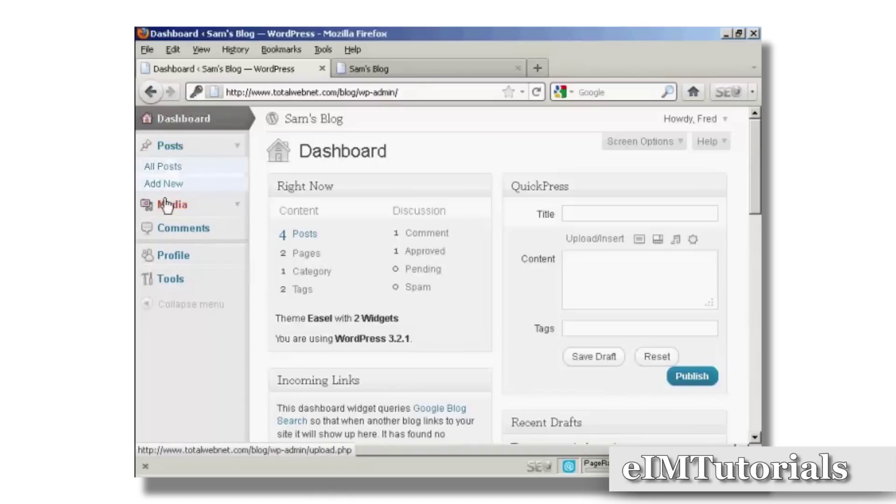
click(181, 208)
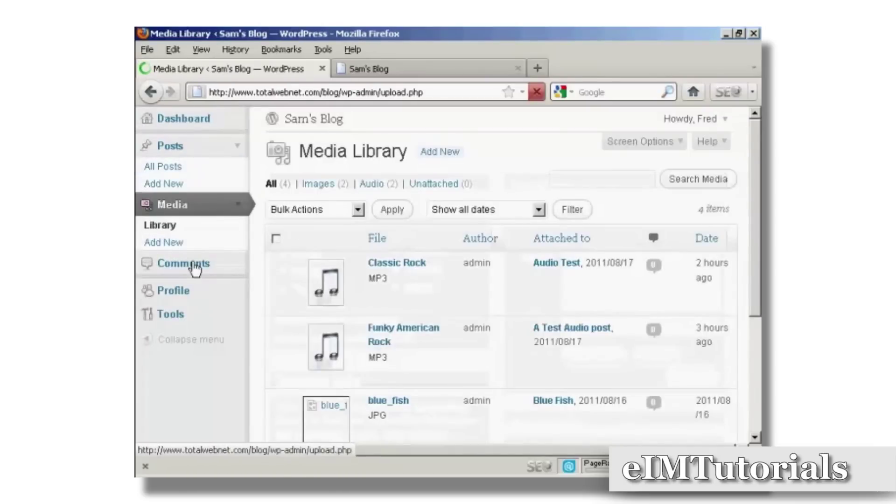
click(200, 269)
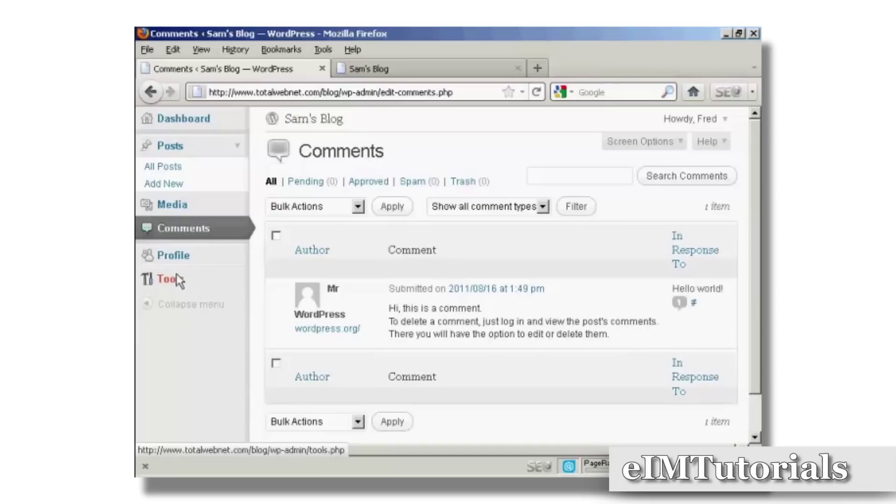
mouse_move(693, 120)
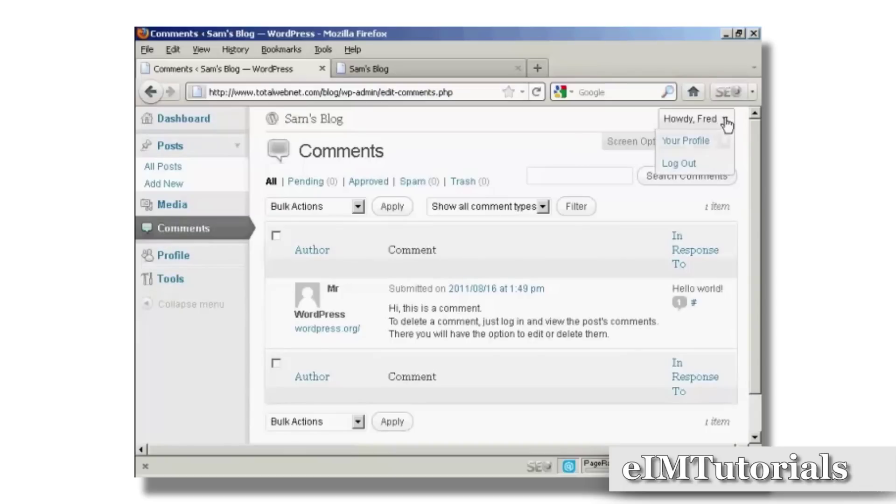
click(677, 165)
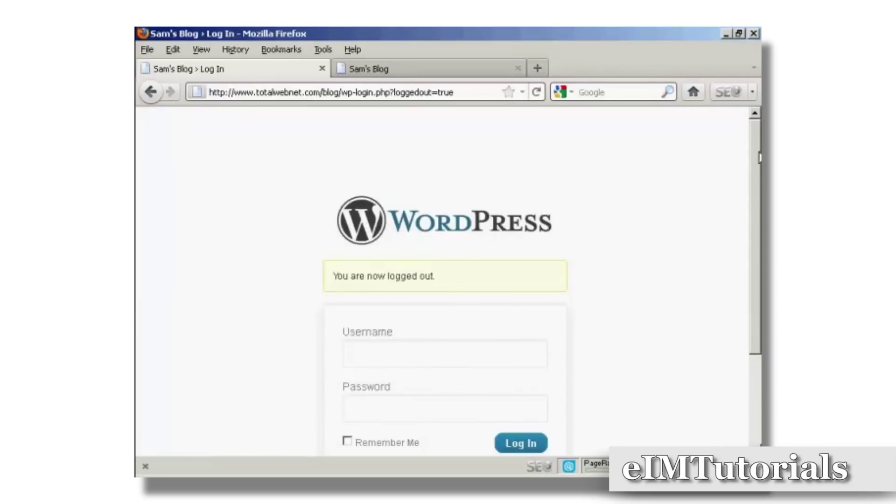
scroll(757, 189, down, 1)
scroll(757, 216, down, 1)
drag(757, 215, 757, 223)
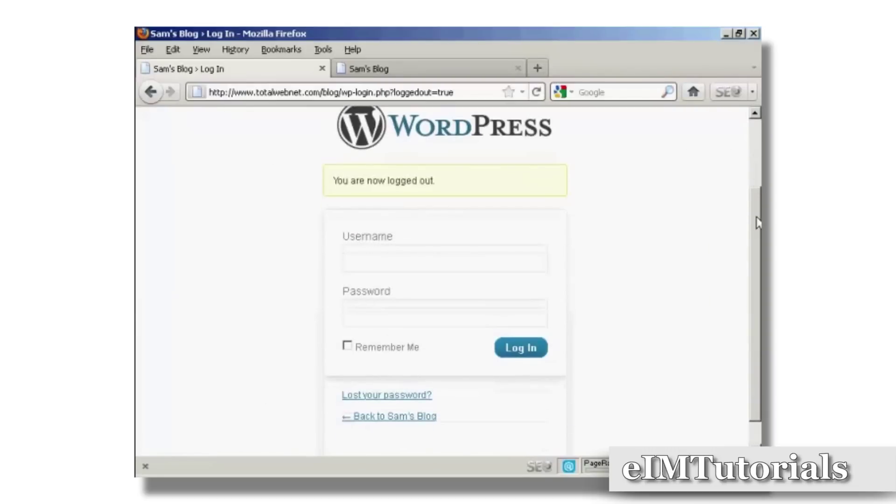
Log in as admin with the saved login, view Users, and start a new user
click(361, 260)
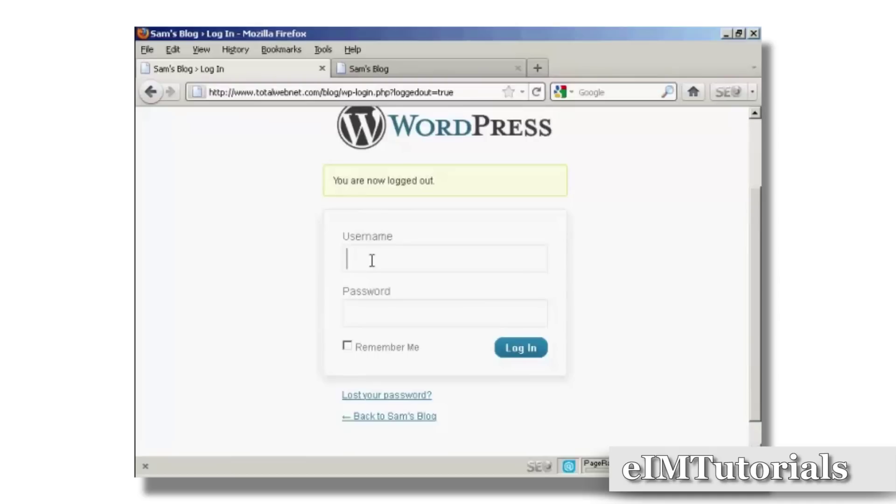
text(Admin)
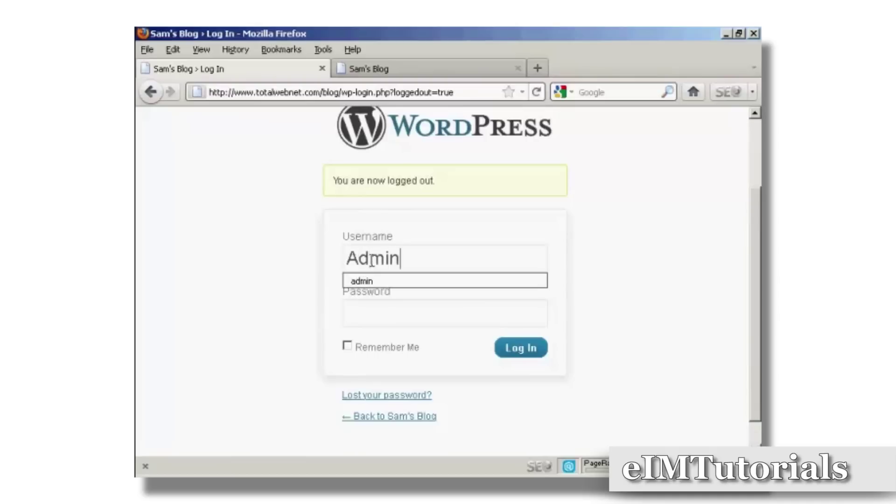
click(380, 280)
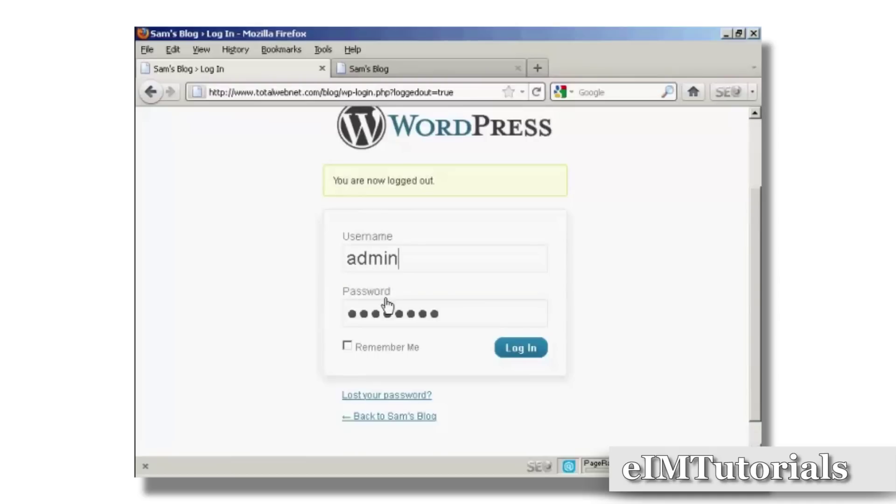
click(528, 353)
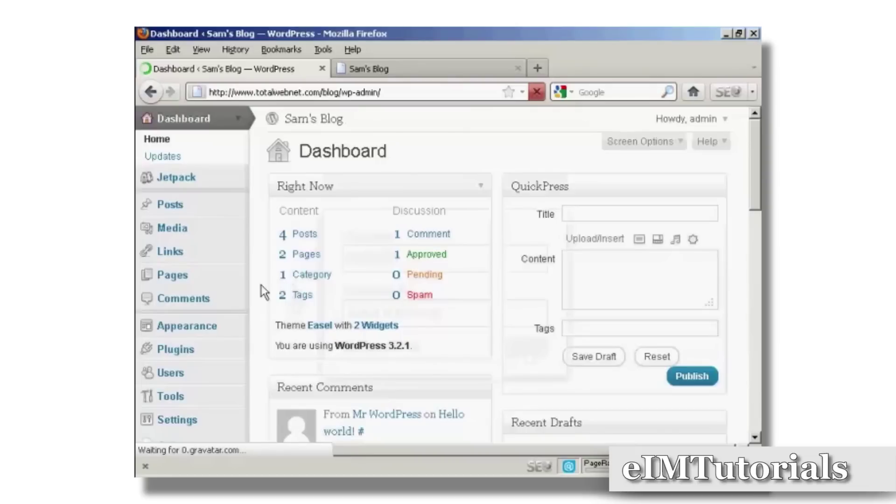
scroll(389, 284, down, 3)
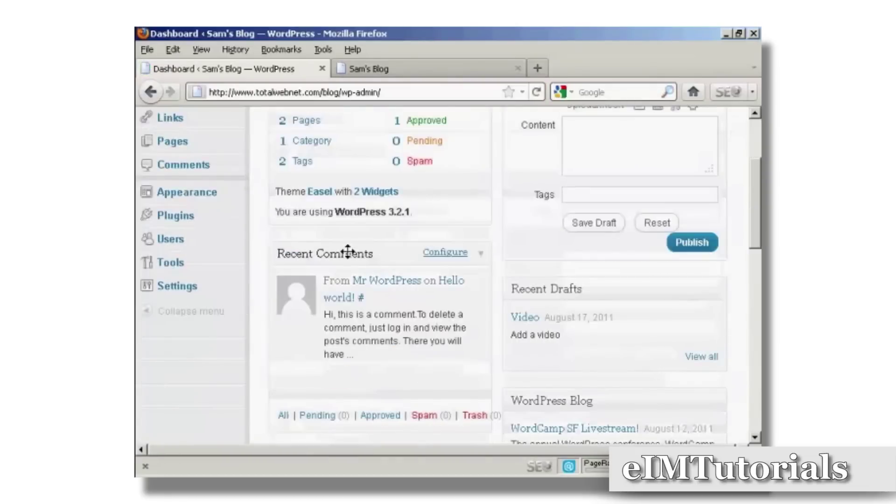
click(170, 246)
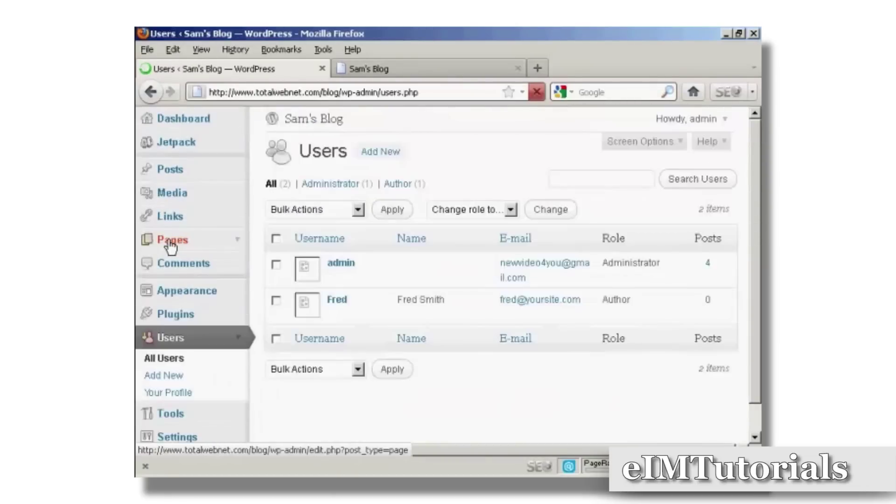
click(171, 379)
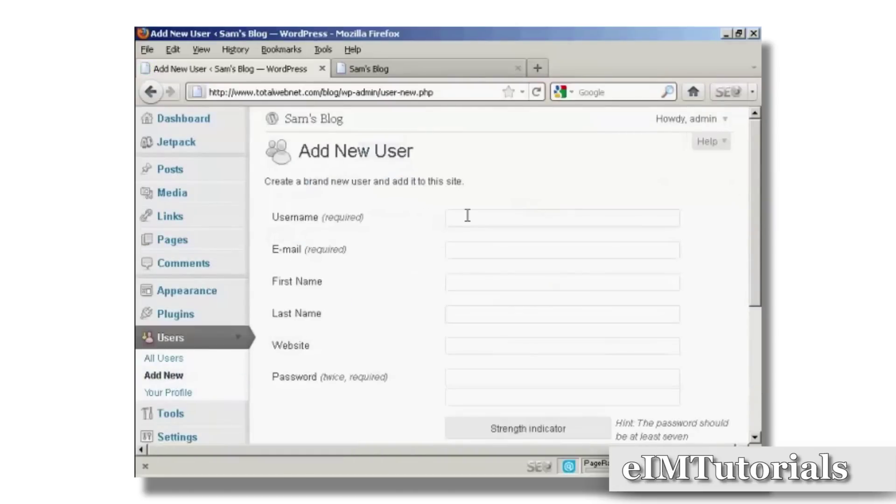
click(467, 215)
text(Ja)
text(ne)
click(459, 244)
text(jane)
text(@yoursi)
text(te.com)
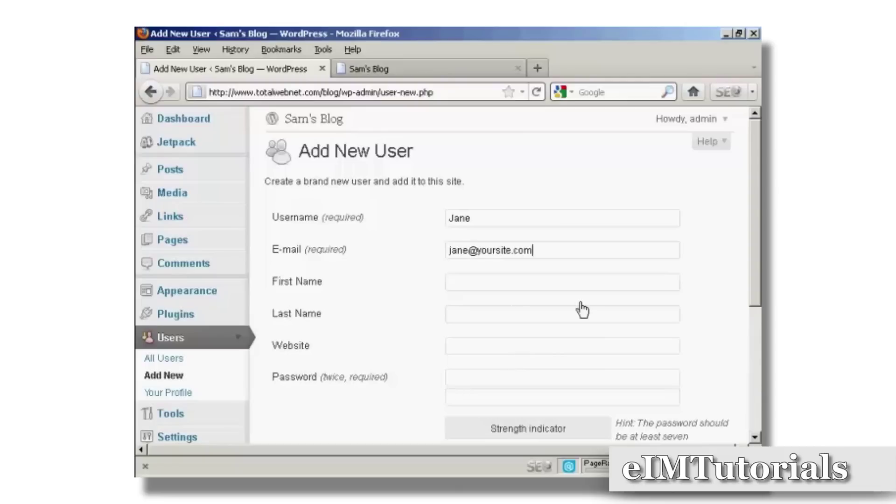
drag(759, 157, 759, 219)
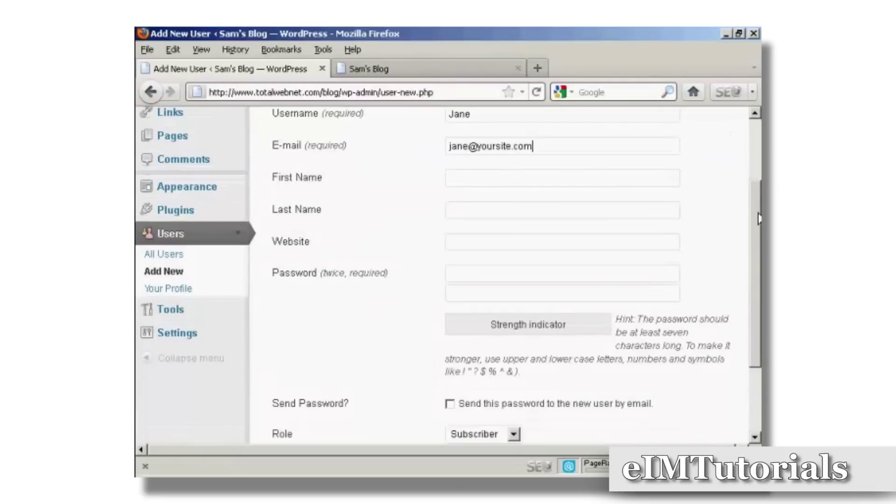
click(478, 272)
text(pas)
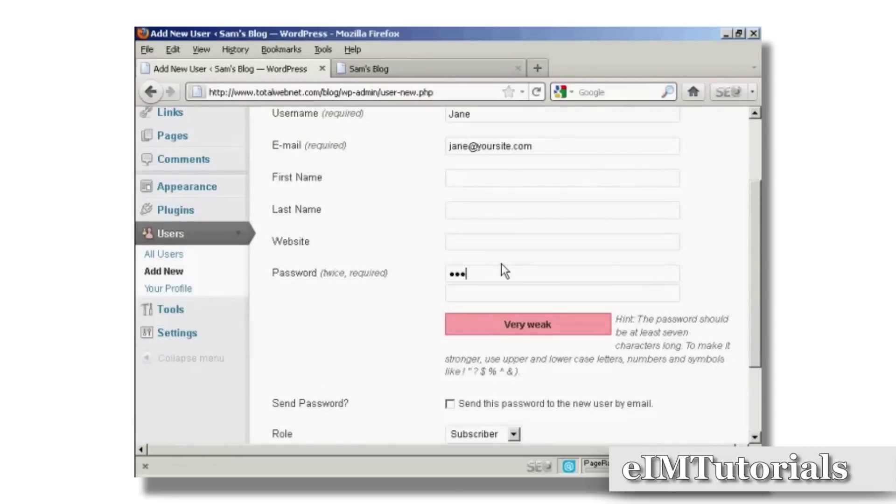
text(swo)
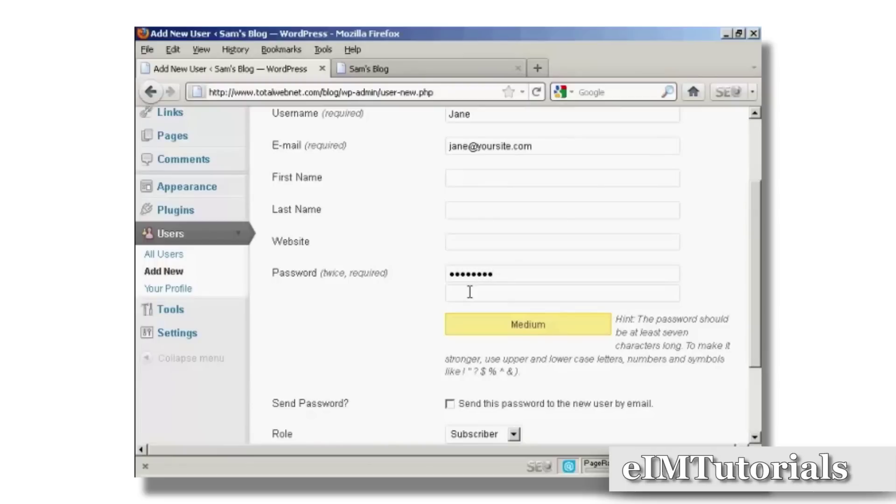
click(463, 295)
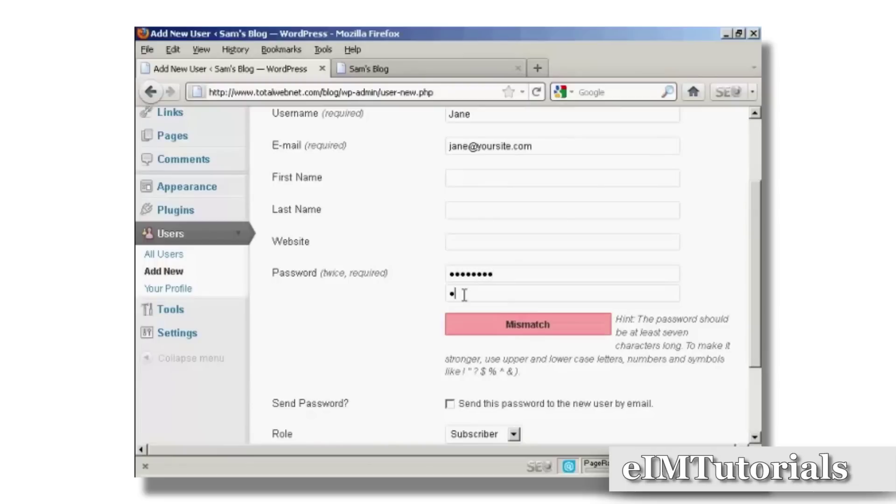
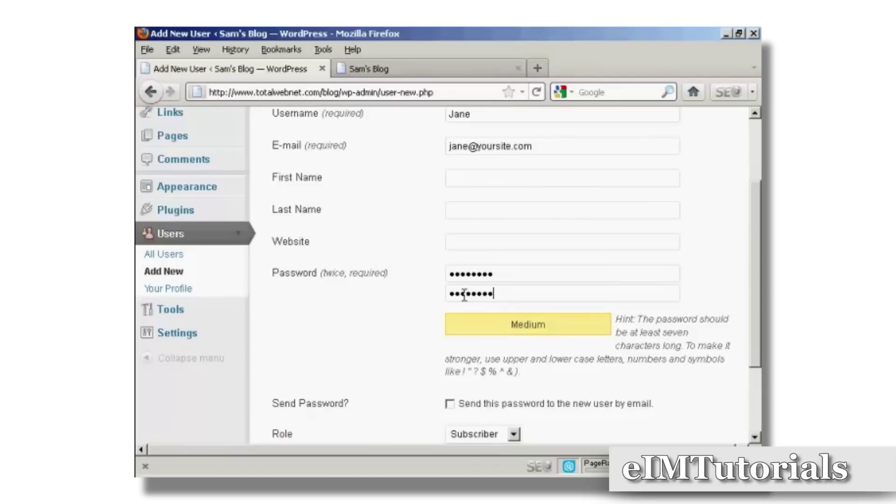
scroll(758, 258, down, 2)
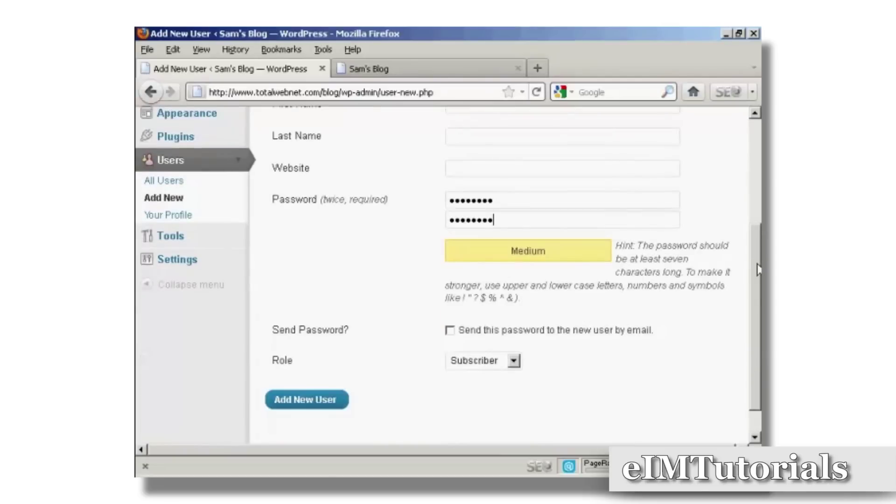
scroll(759, 294, down, 1)
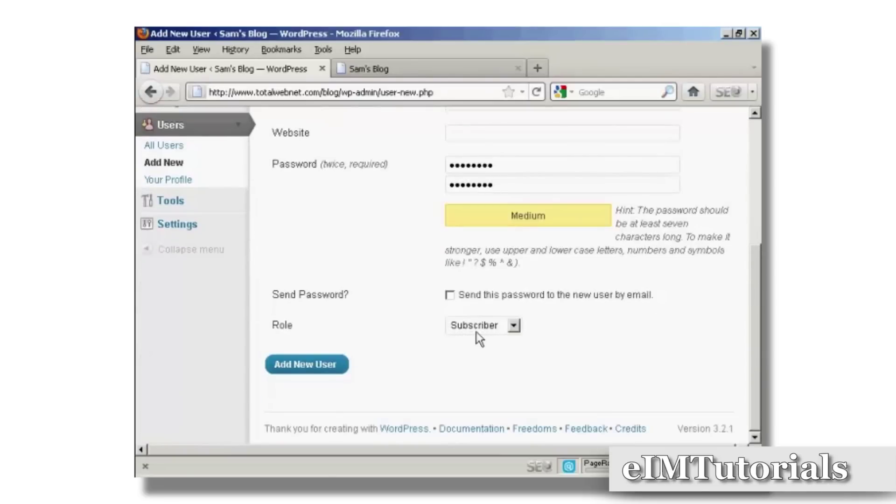
click(309, 371)
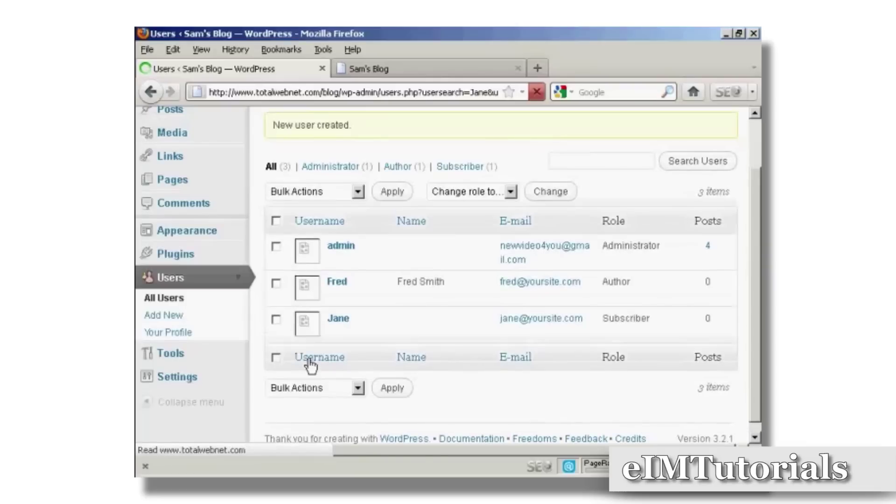
mouse_move(340, 319)
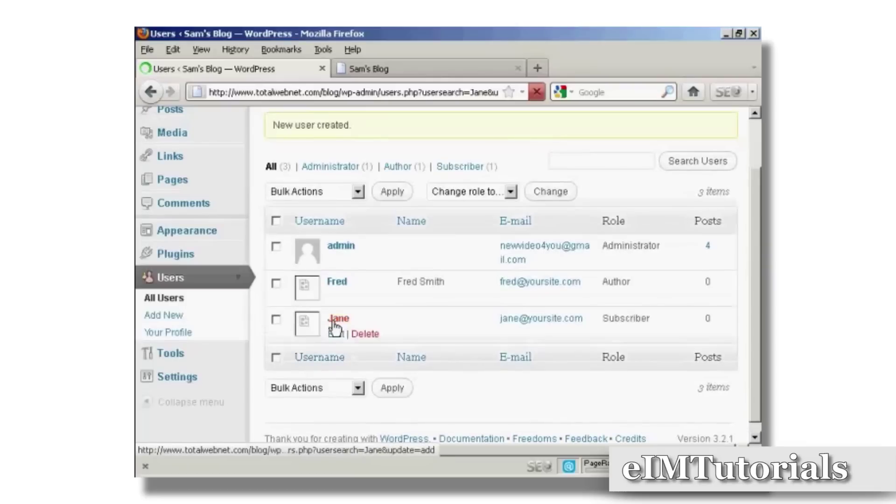
scroll(364, 325, down, 1)
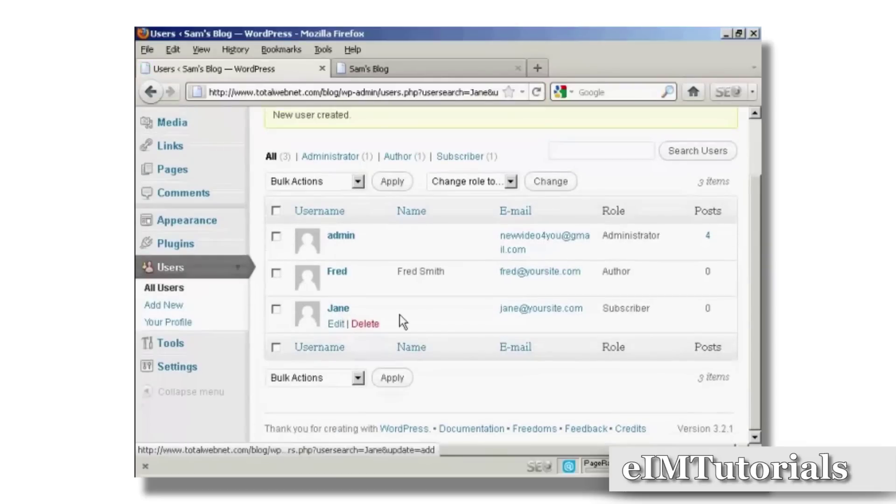
drag(753, 243, 757, 167)
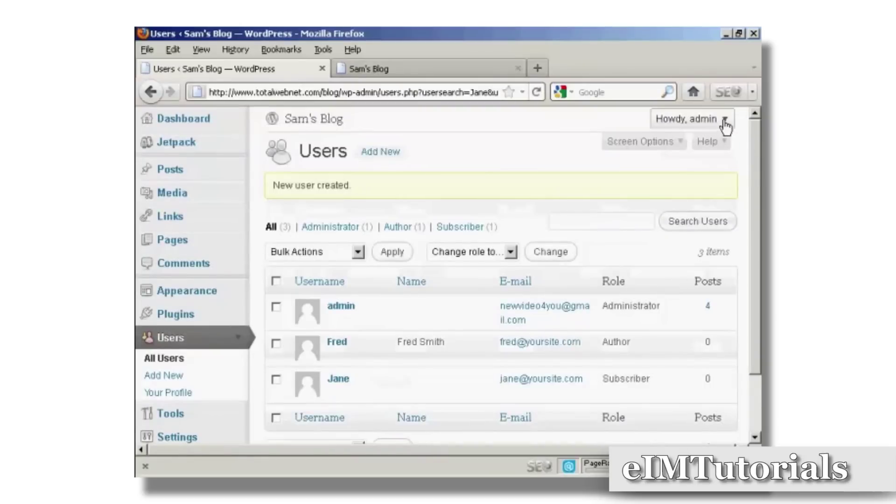
Log out of admin and sign in as Jane with her username and password
mouse_move(688, 119)
click(675, 166)
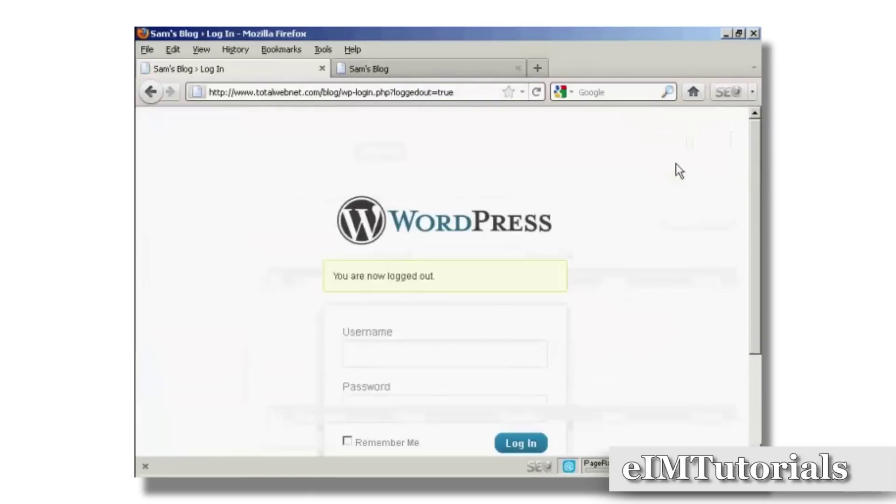
scroll(757, 144, down, 2)
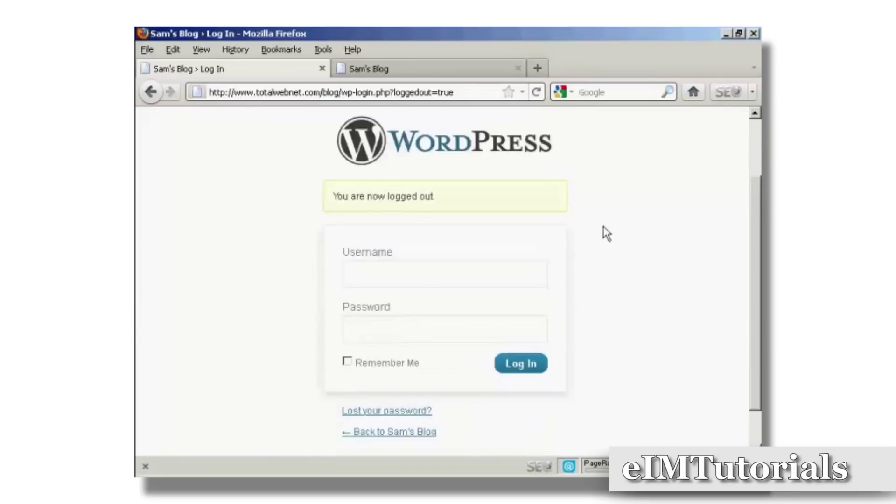
click(375, 275)
text(jane)
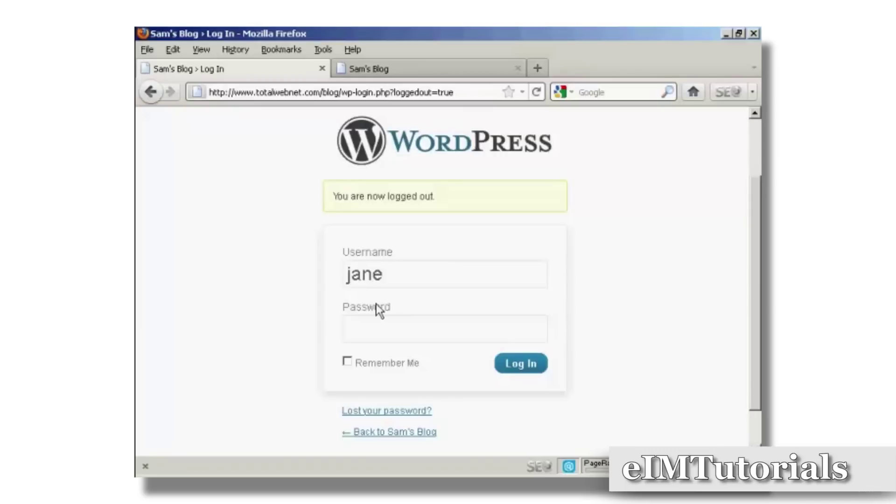
click(373, 328)
text(•••)
text(•••••)
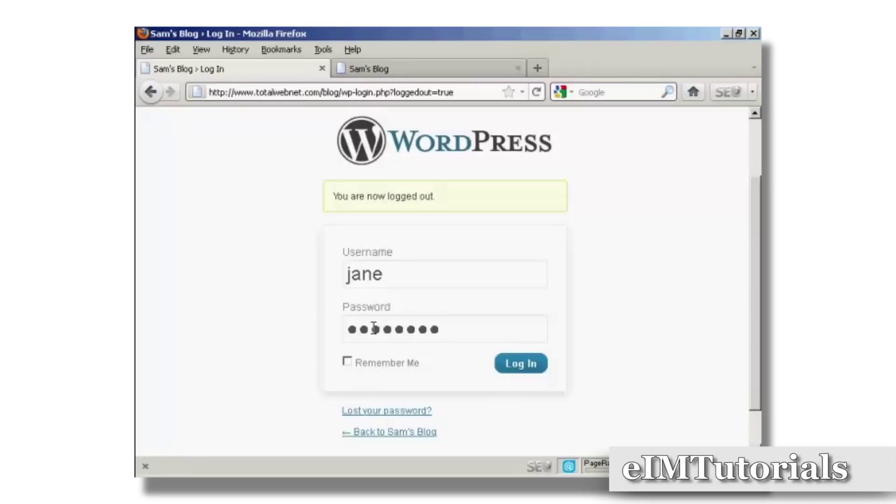
click(530, 365)
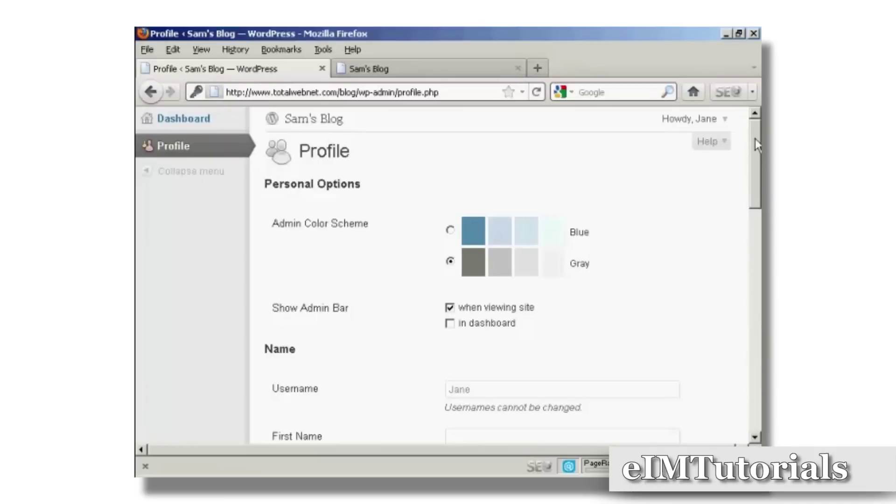
mouse_move(756, 160)
mouse_down()
mouse_move(748, 350)
mouse_move(759, 133)
mouse_up()
Log Jane out through the Howdy, Jane account menu
click(724, 122)
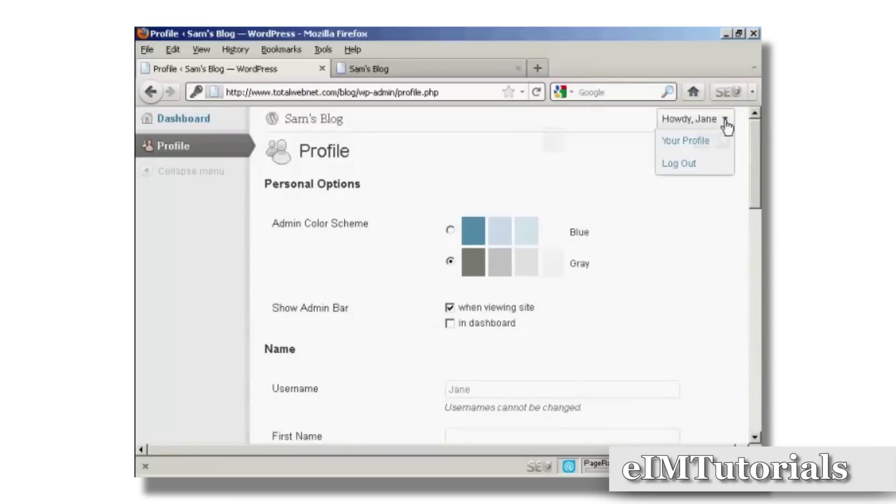
click(677, 167)
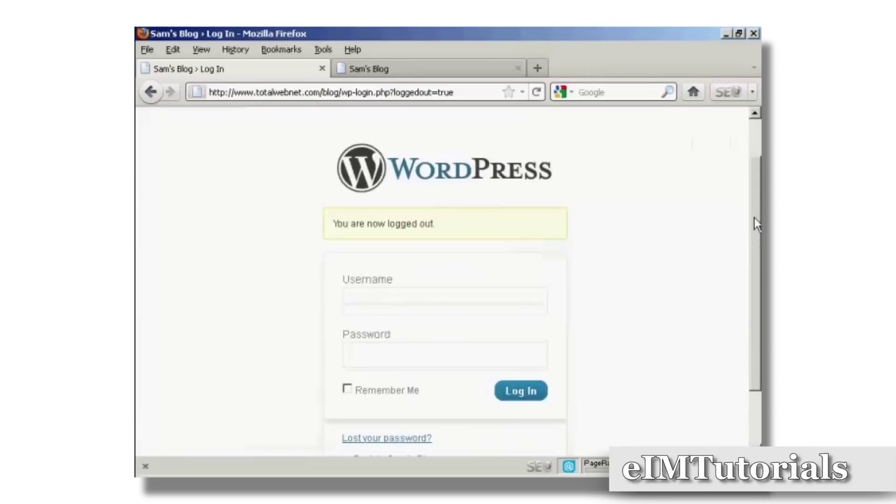
scroll(754, 224, down, 1)
Sign back in as admin using the saved 'admin' login and go to Users
click(377, 279)
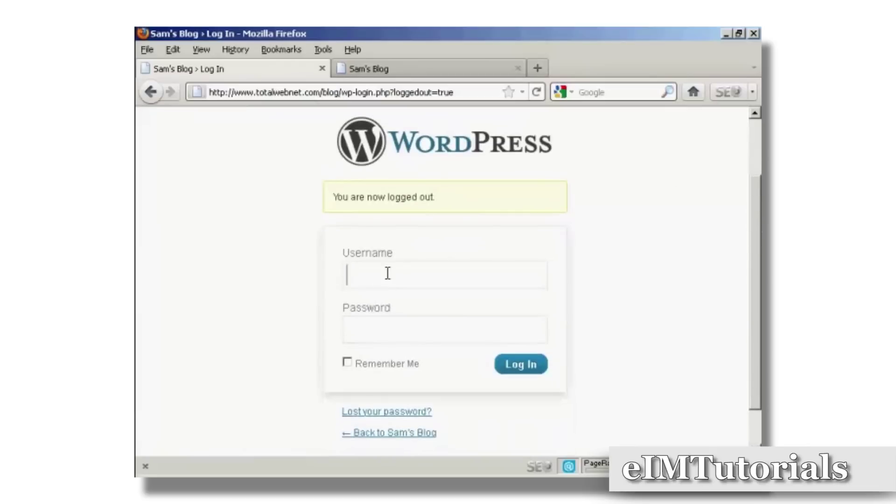
text(a)
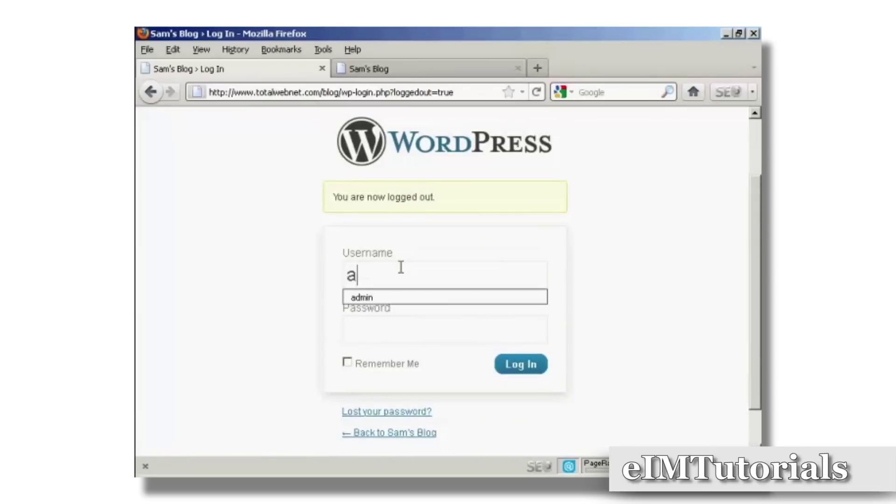
click(402, 297)
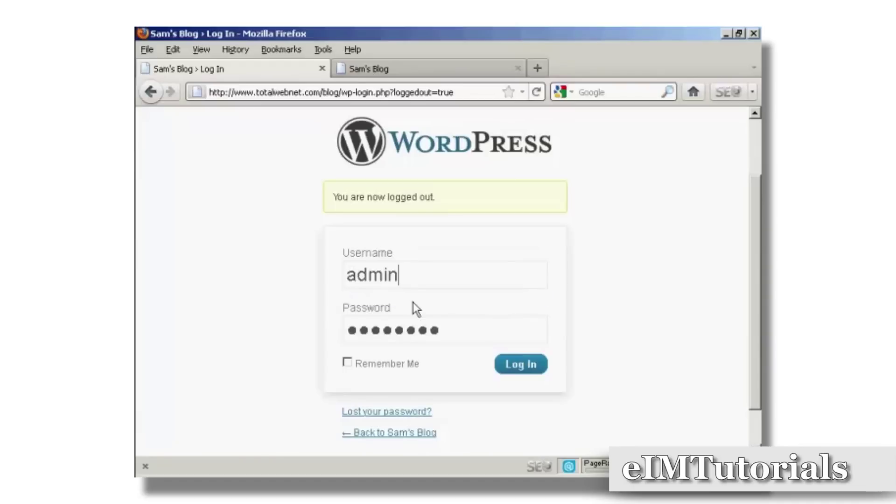
click(520, 369)
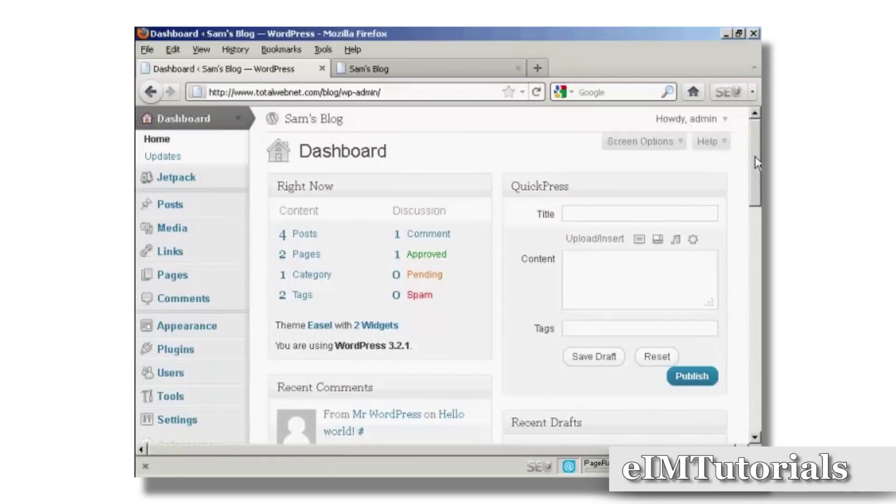
scroll(755, 169, down, 3)
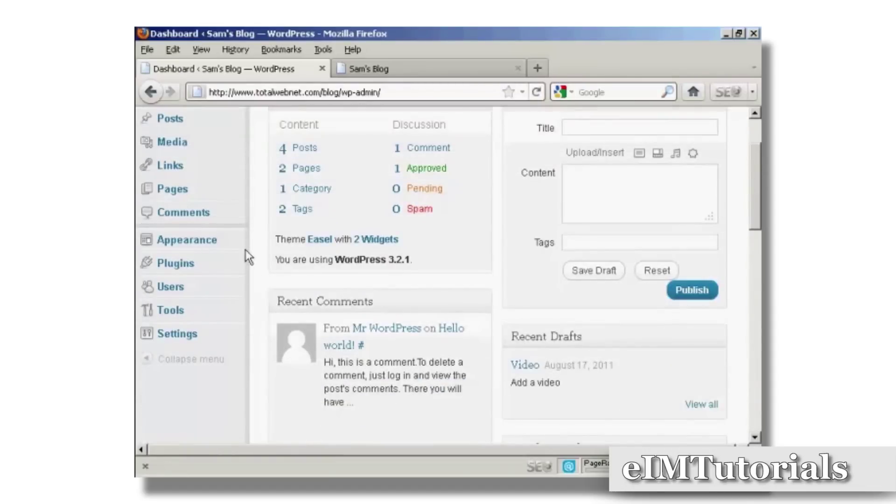
click(179, 291)
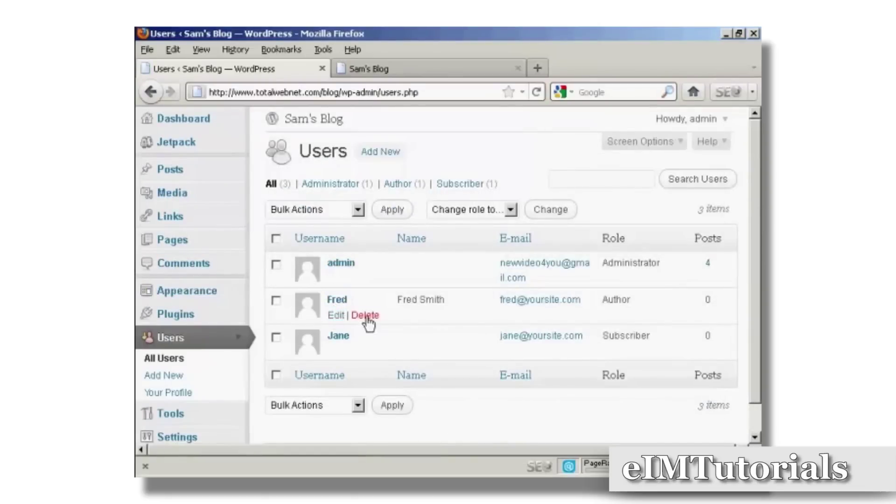
Bring up Fred's Delete Users page and check which accounts could take his posts
click(370, 319)
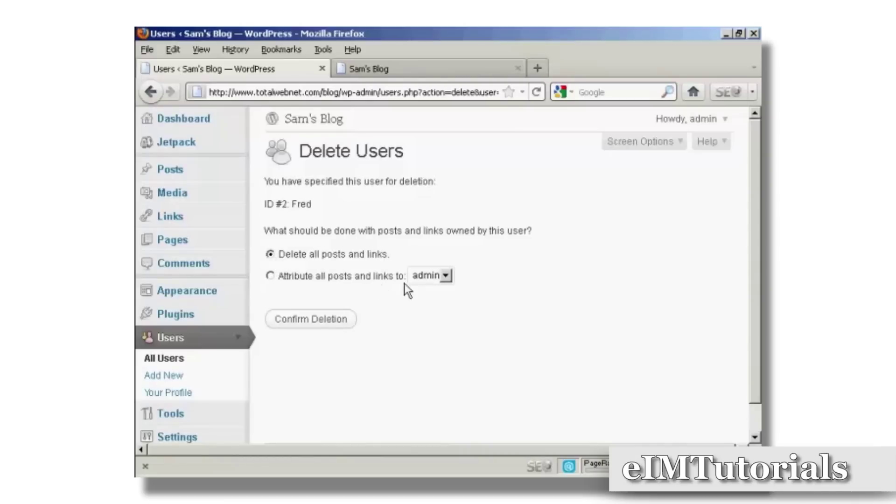
click(445, 276)
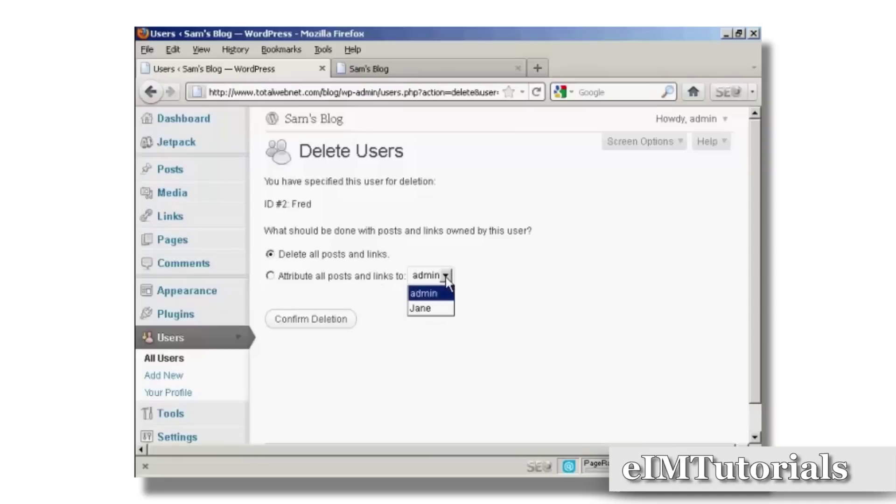
Confirm deleting Fred with 'Delete all posts and links' kept selected
click(472, 258)
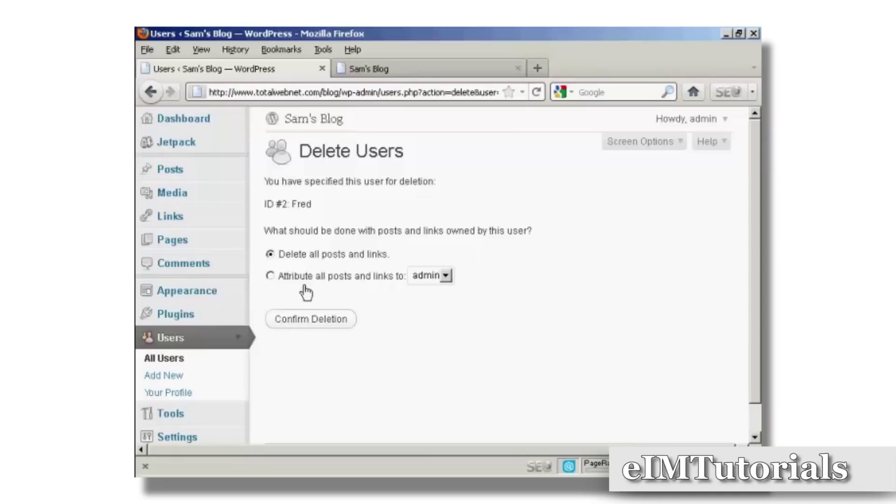
click(316, 326)
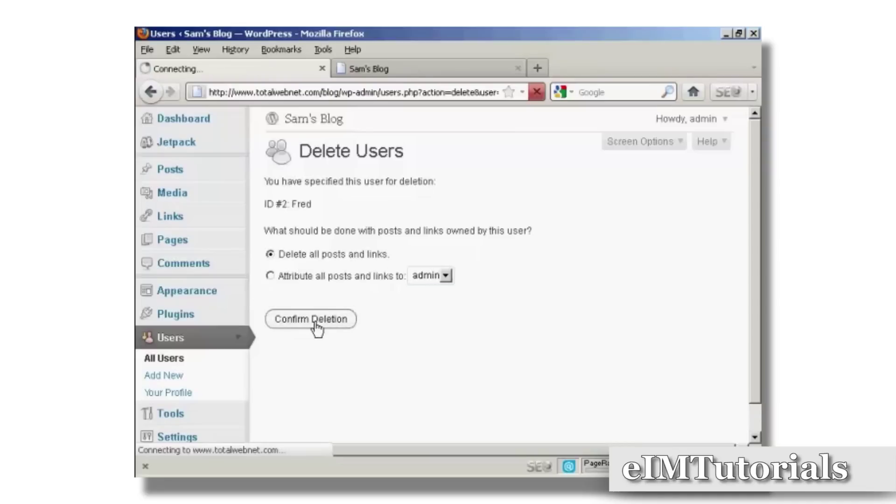